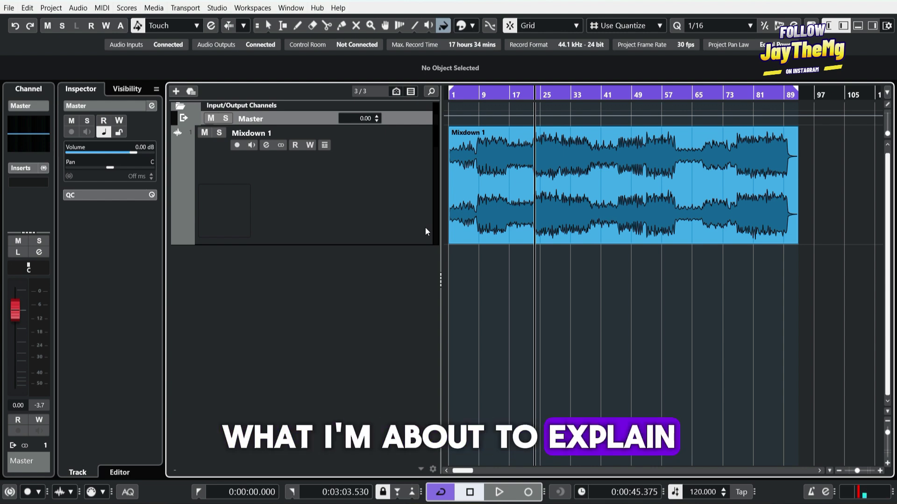
- Play the mixdown and check the Master channel's peak level in the mixer
click(510, 158)
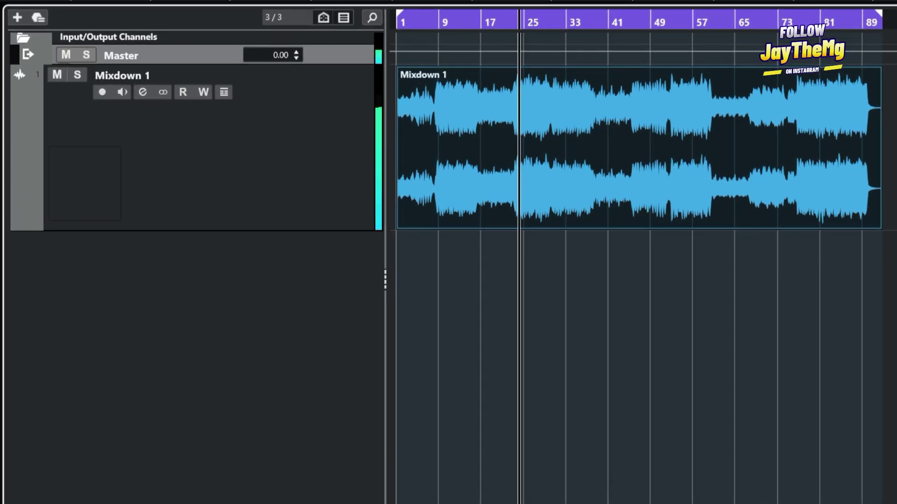
click(378, 455)
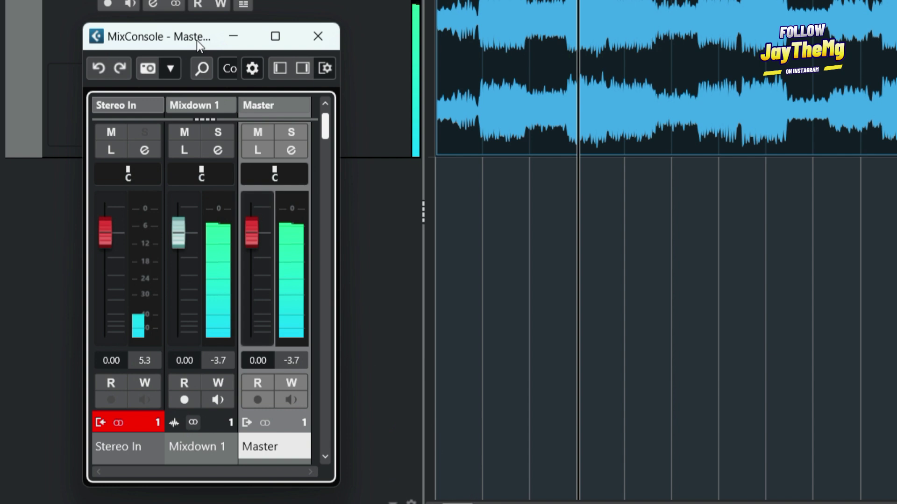
drag(198, 40, 216, 36)
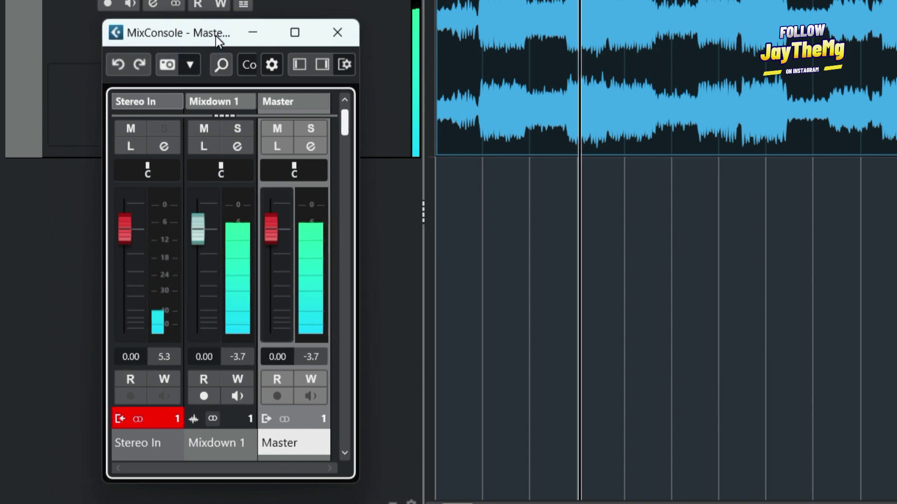
click(244, 357)
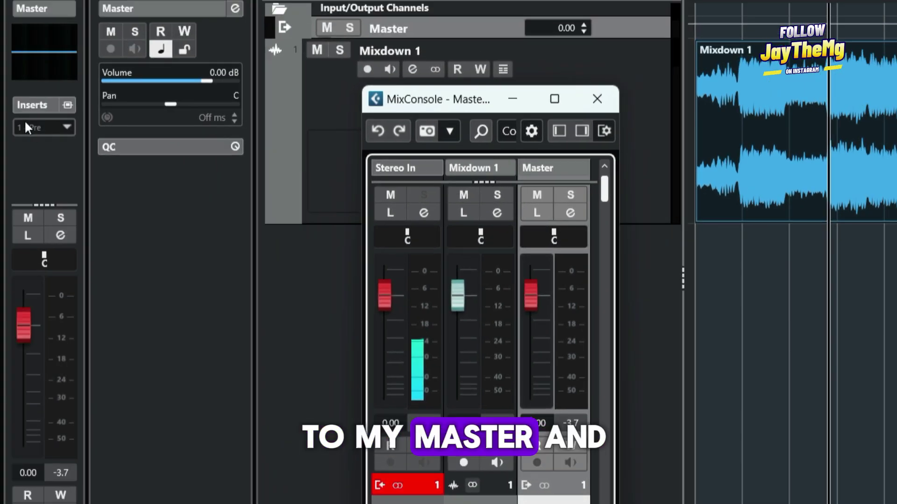
- Insert a Pro-L 2 limiter in the first insert slot of the Master channel
click(63, 125)
text(pro l2)
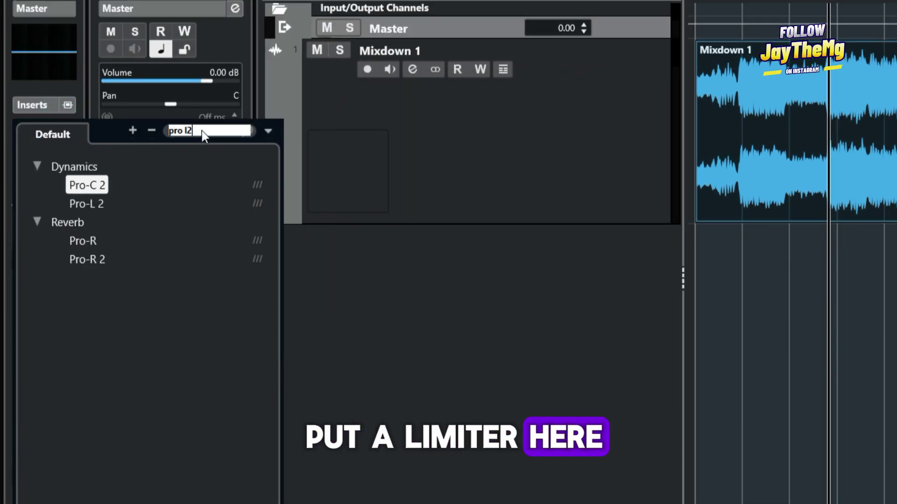
click(89, 203)
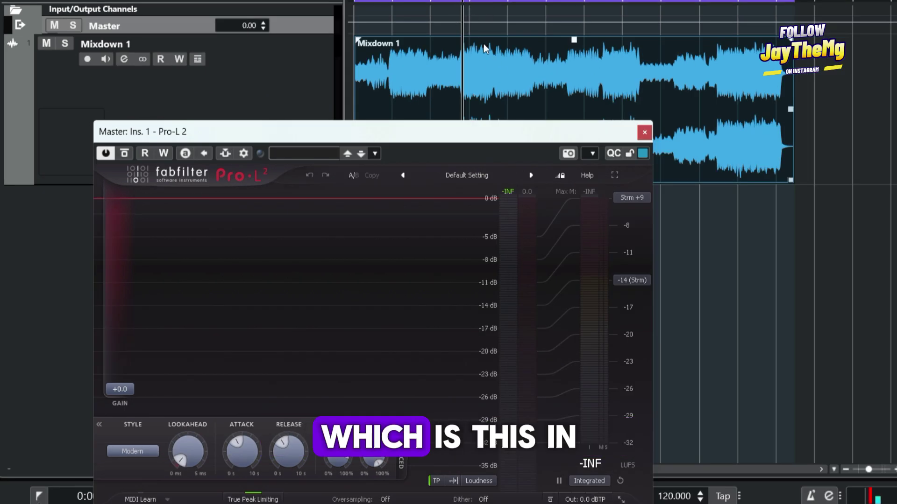
drag(467, 134, 446, 49)
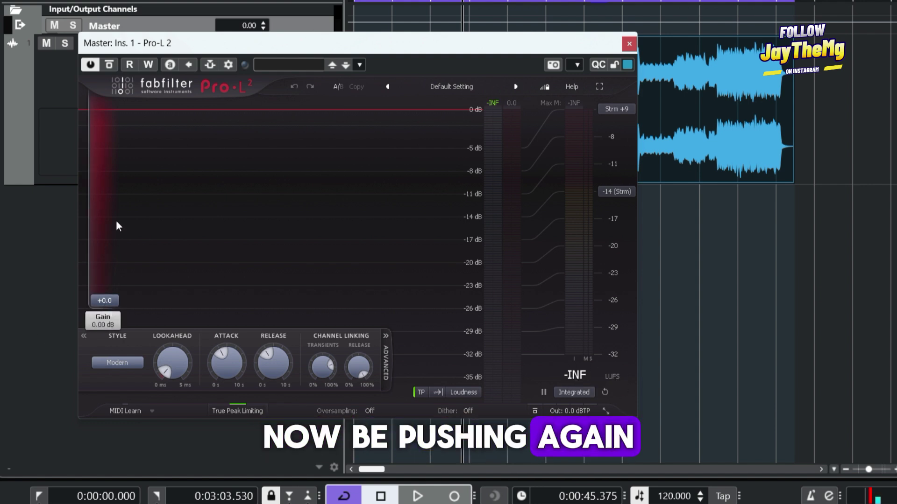
- Play the mix, raise the first limiter's gain to +8.4 dB and restart its integrated loudness measurement
key(space)
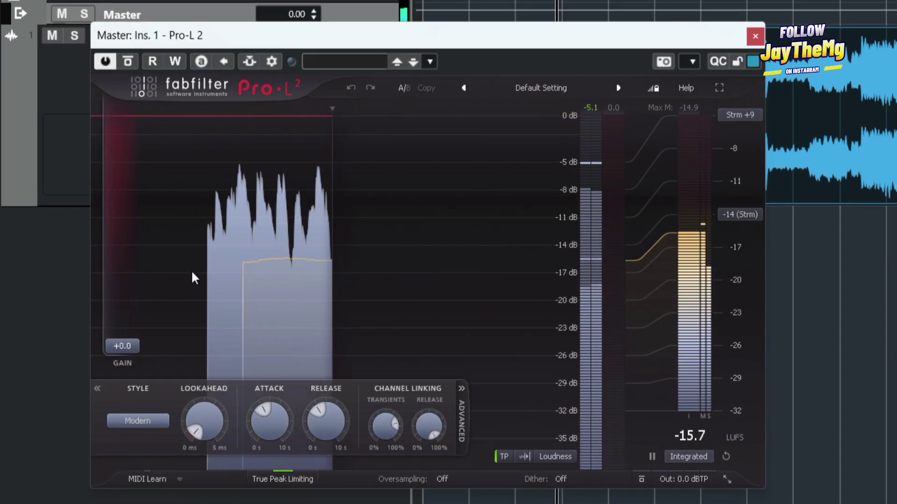
drag(135, 346, 131, 286)
click(726, 456)
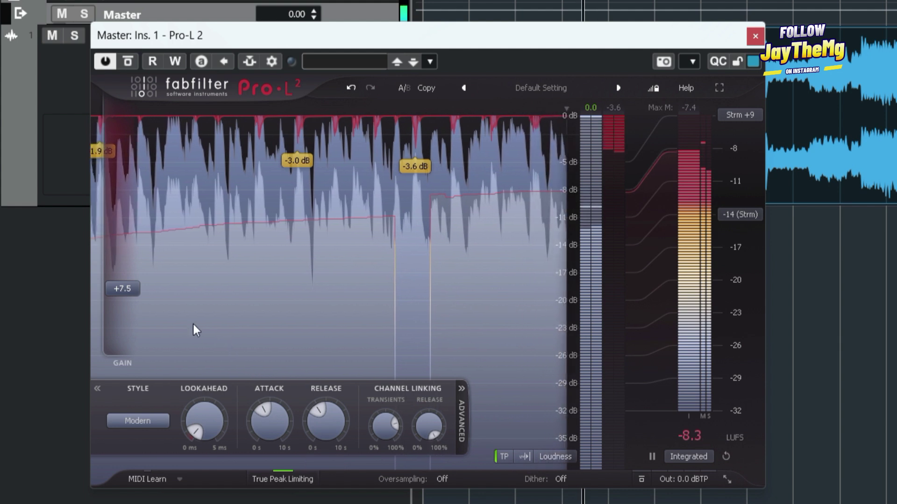
drag(142, 295, 141, 288)
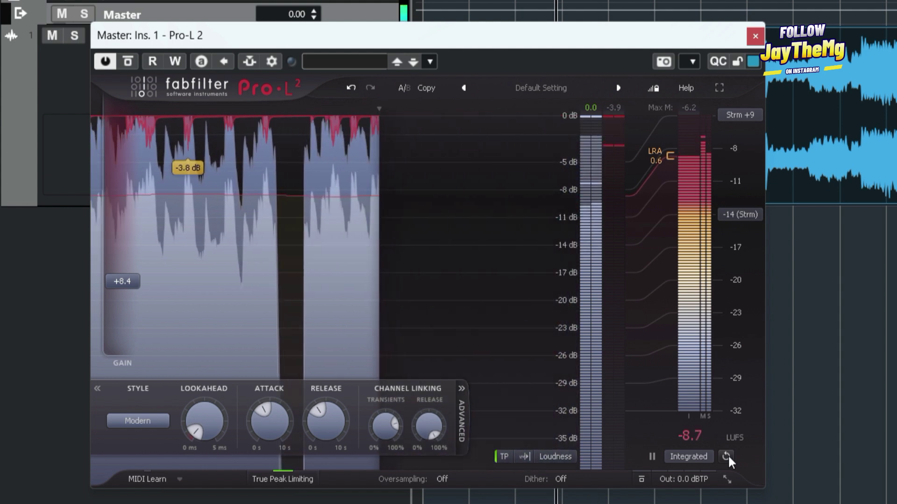
click(726, 457)
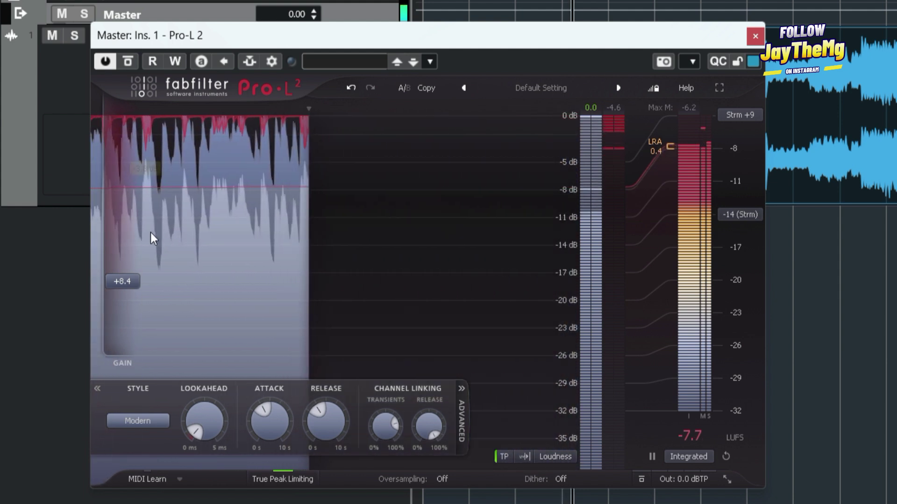
- Push the first limiter's gain up to +9.4 dB during playback and stop the mix
mouse_move(129, 282)
drag(130, 282, 128, 278)
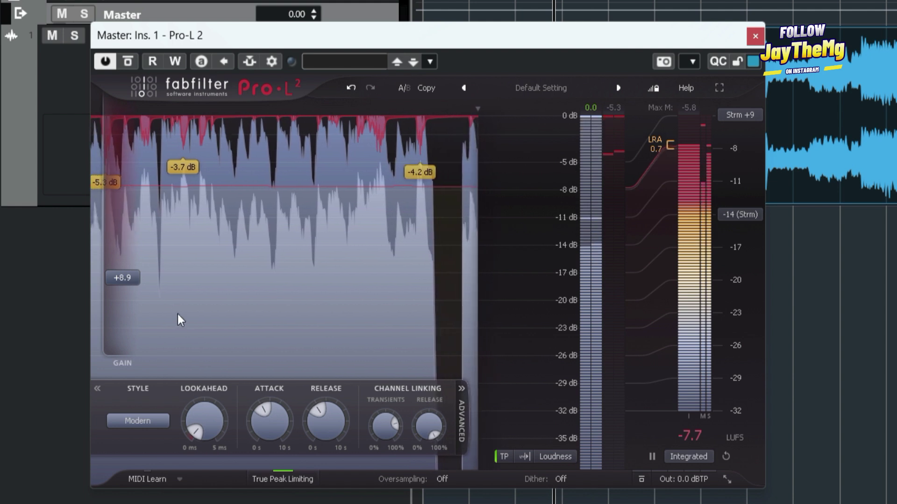
drag(122, 278, 123, 274)
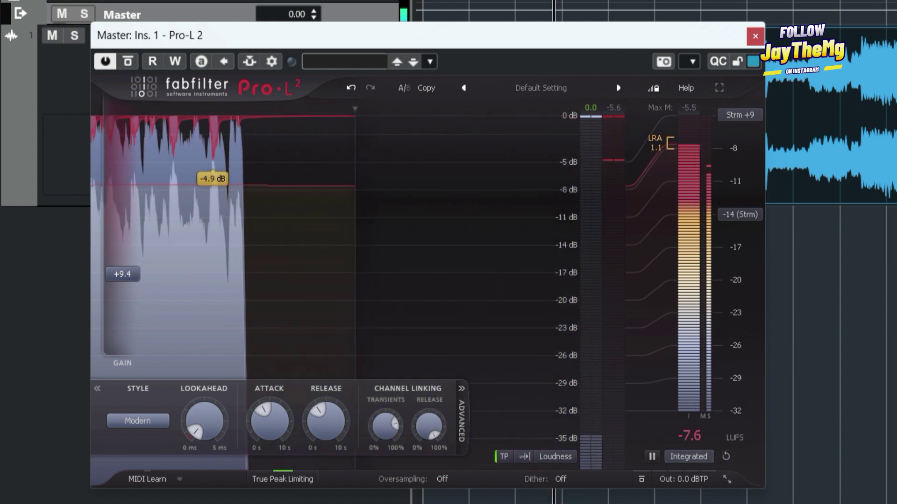
key(space)
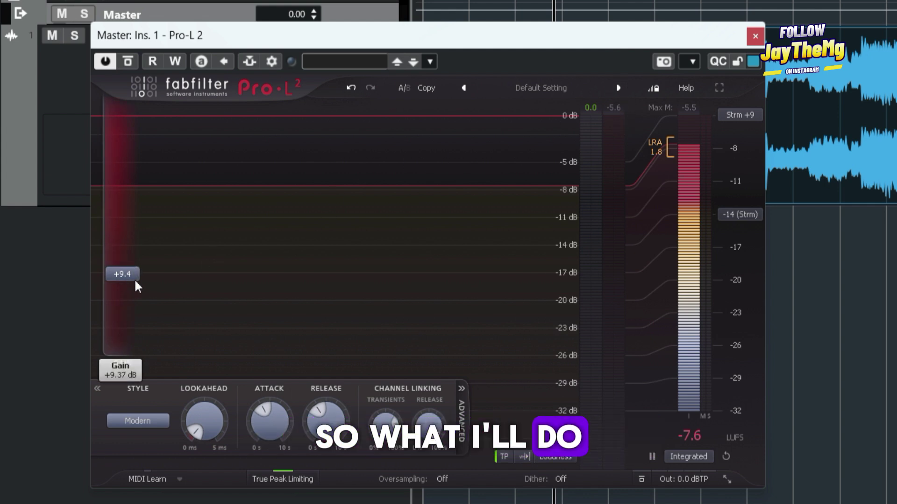
- Set the first limiter's gain to +6.7 dB with the mix playing and restart its loudness measurement
drag(134, 278, 140, 307)
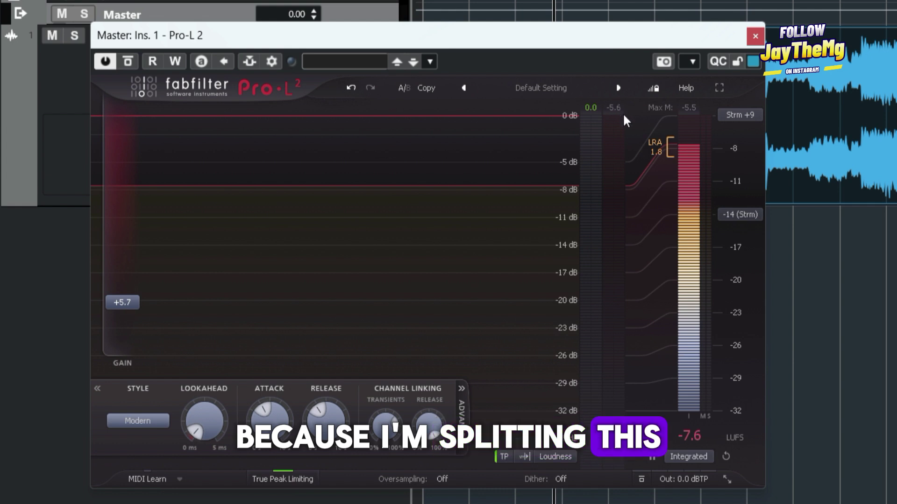
key(space)
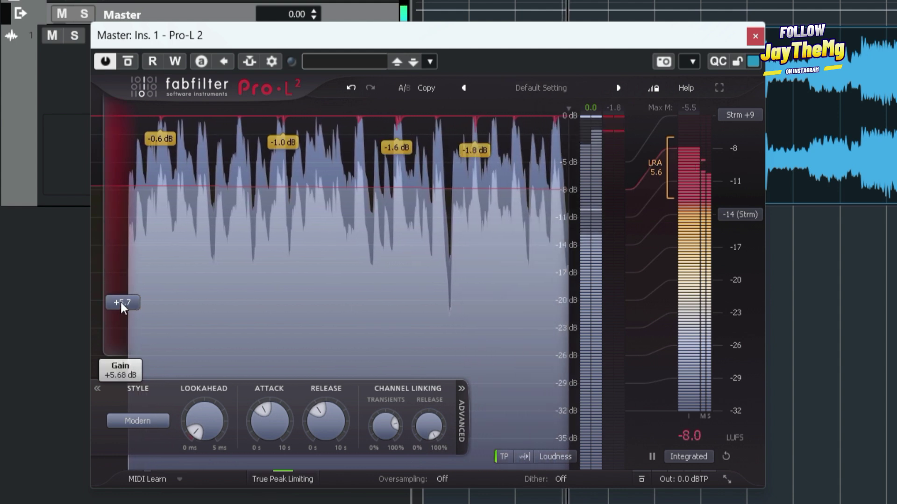
drag(122, 307, 120, 292)
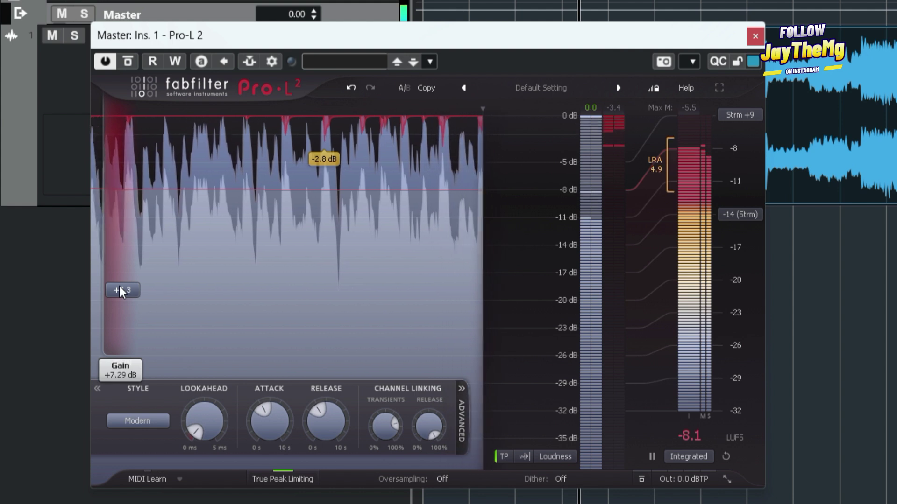
drag(121, 292, 120, 294)
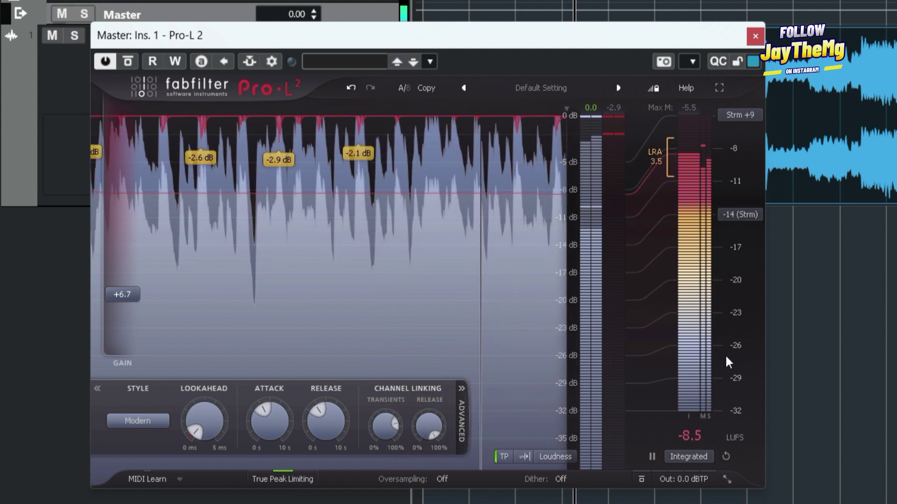
click(726, 457)
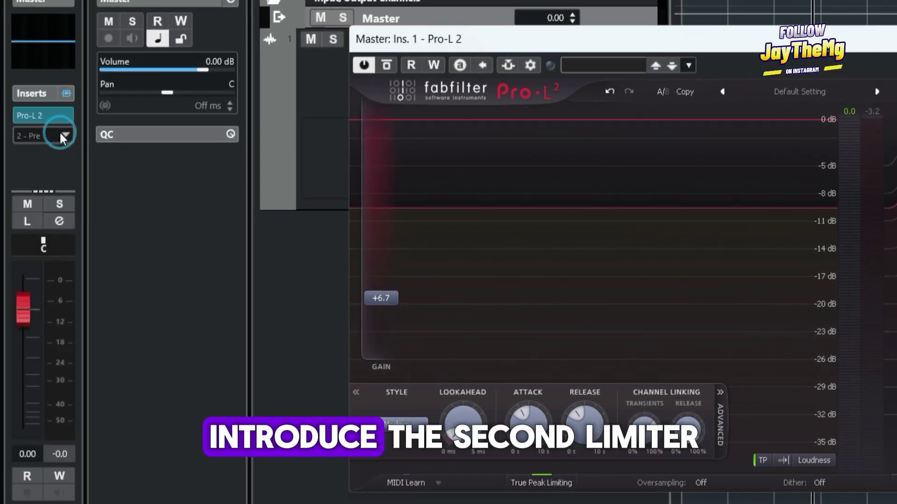
- Insert a second Pro-L 2 limiter in the second insert slot of the Master channel
click(61, 135)
text(pro l)
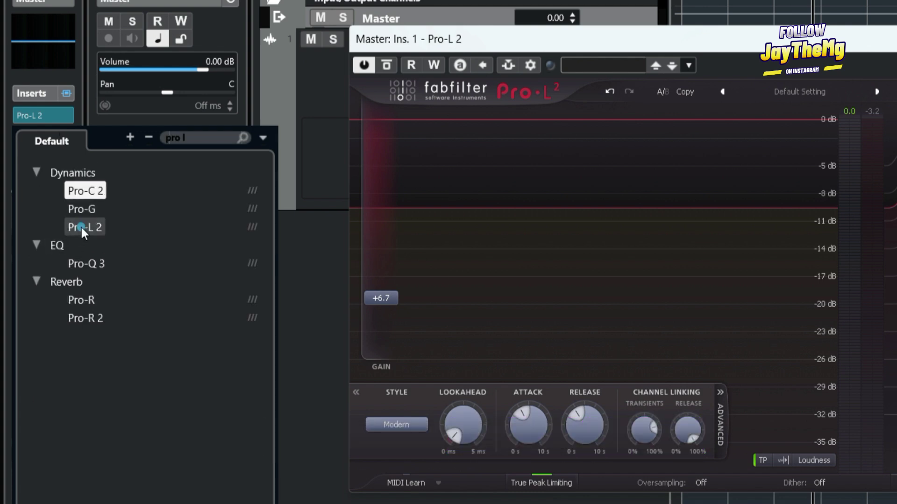
click(81, 227)
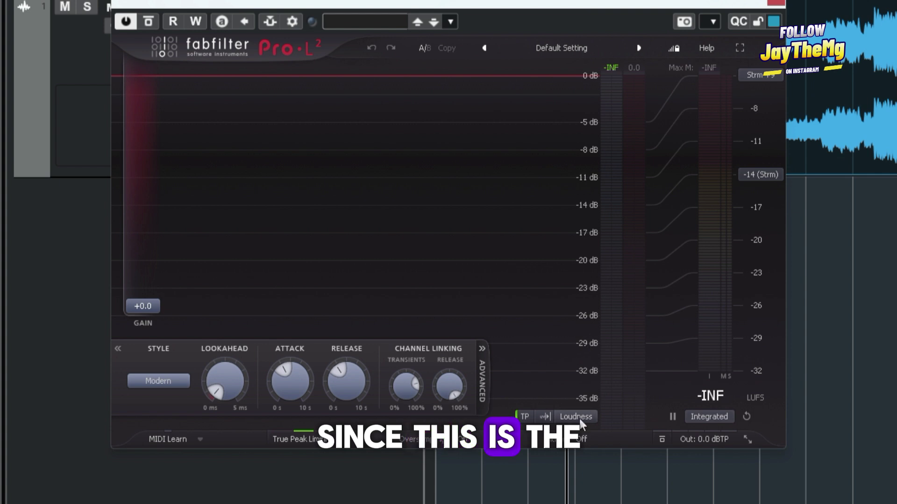
- Set the second limiter's output level to -0.1 dBTP
click(708, 442)
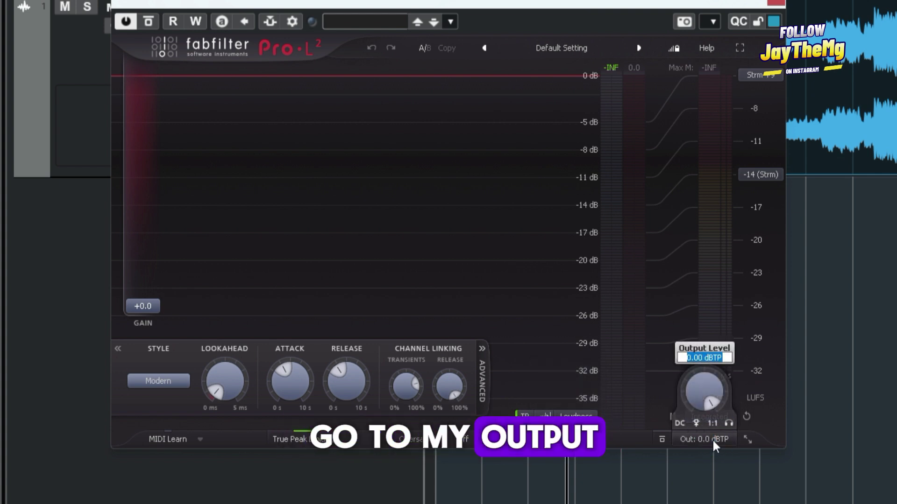
text(-0)
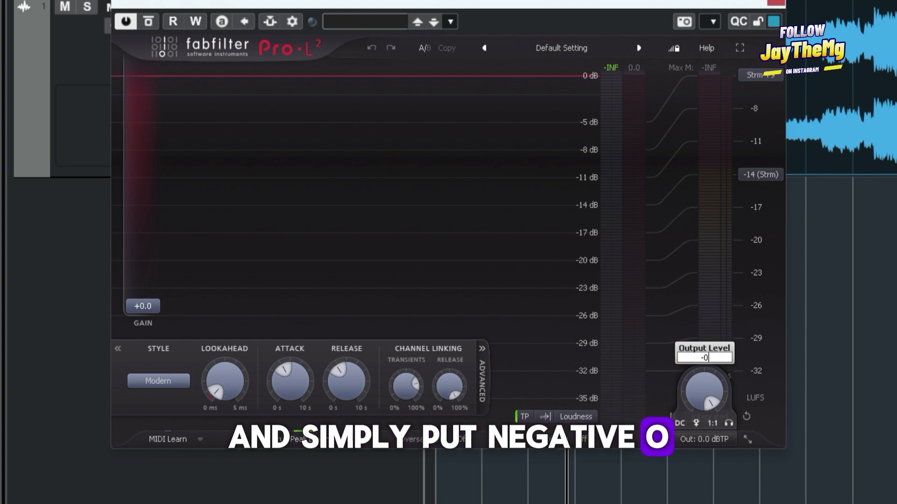
text(.)
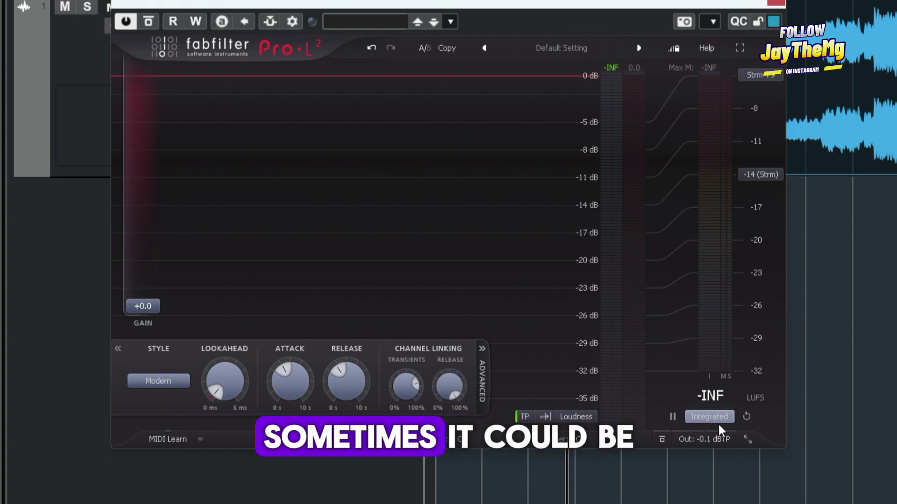
mouse_move(709, 448)
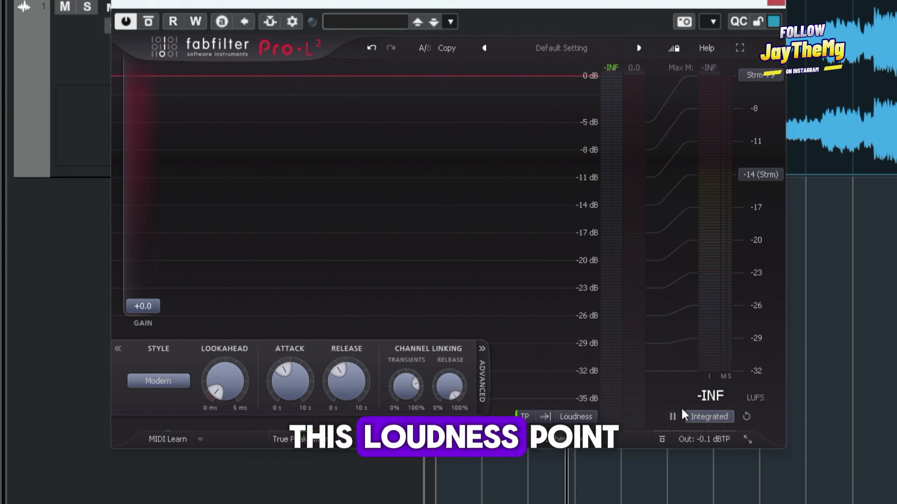
- Switch the second limiter's meter scale to -32 dB and back to Loudness
click(575, 417)
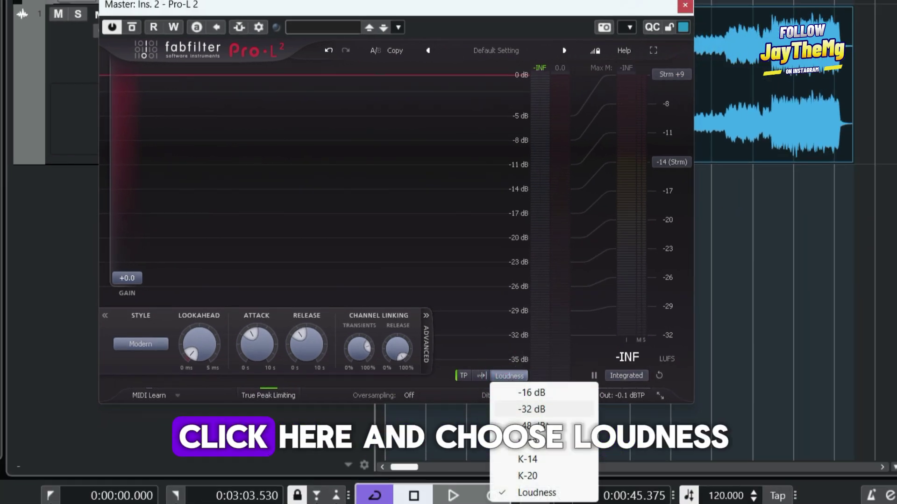
click(541, 409)
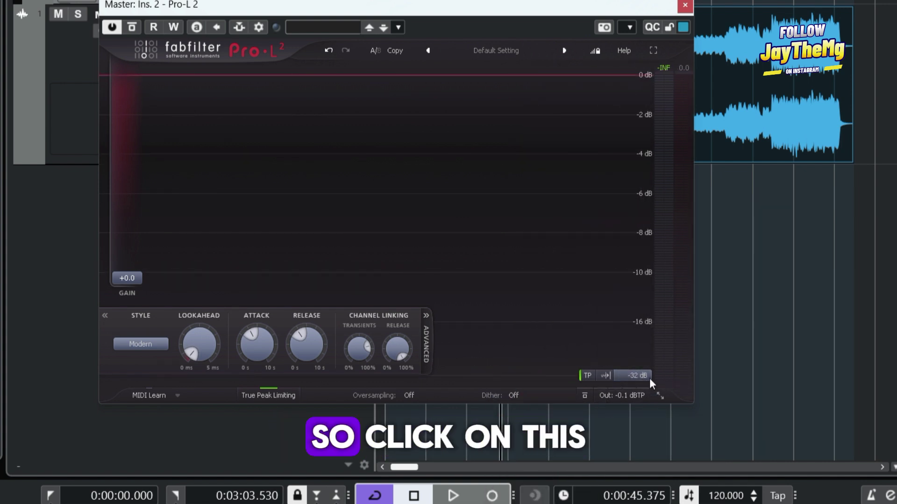
click(645, 377)
click(659, 488)
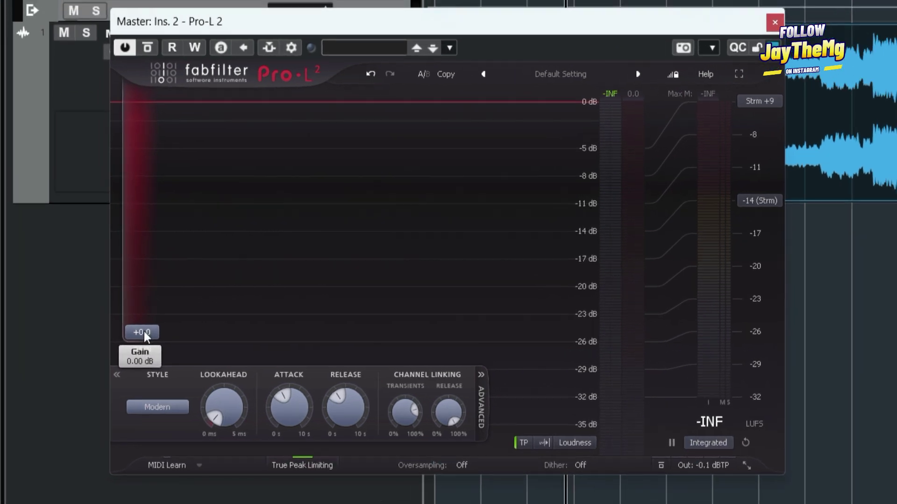
- Play the mix and set the second limiter's gain to +2.4 dB
key(space)
click(129, 279)
drag(144, 335, 144, 306)
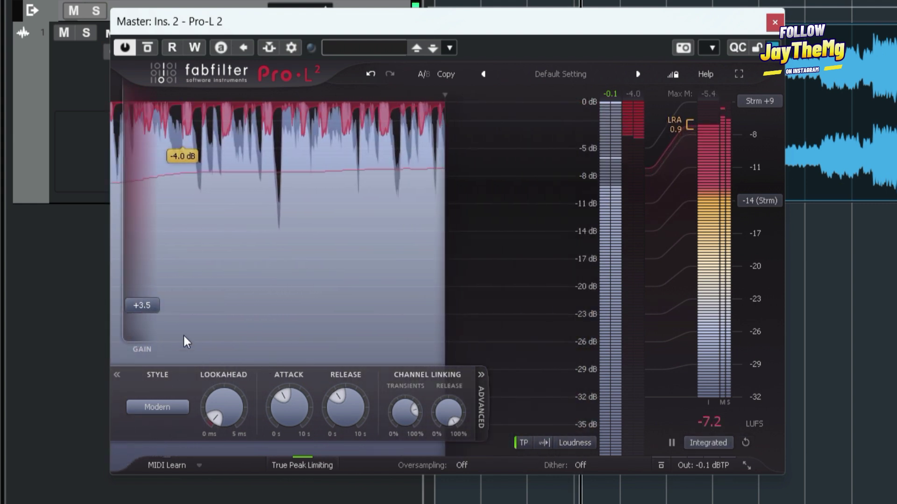
drag(139, 305, 138, 311)
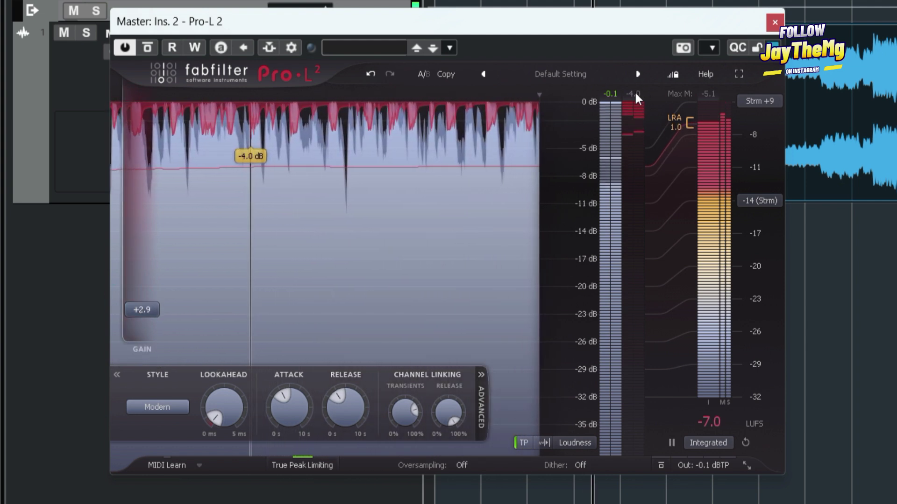
drag(140, 310, 138, 322)
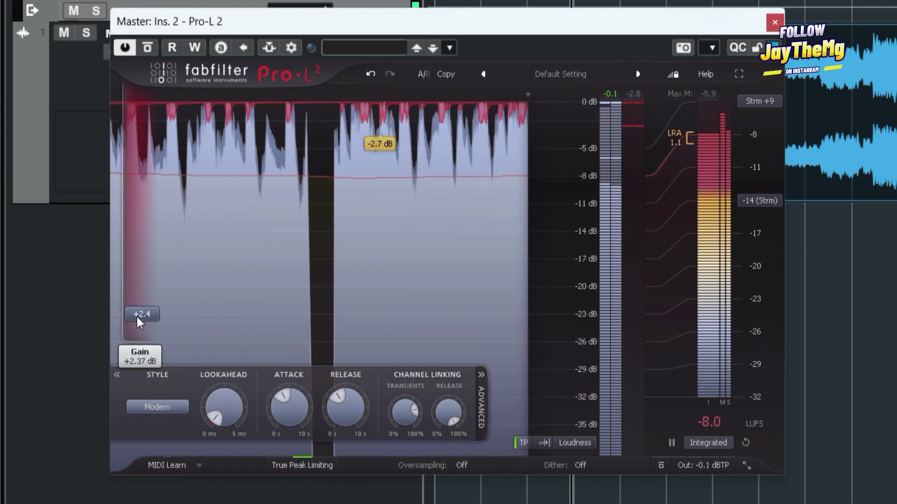
- Restart the second limiter's loudness measurement, measure the mix's integrated loudness, and stop playback
click(746, 443)
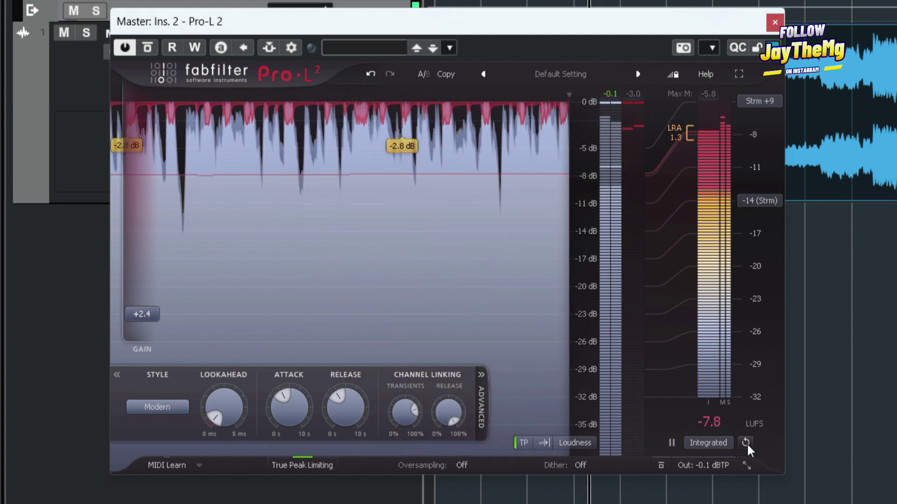
click(746, 443)
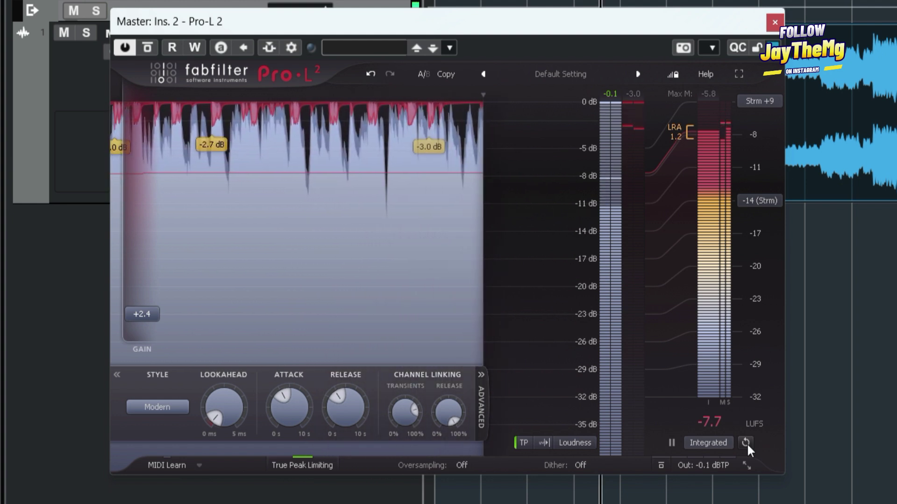
key(space)
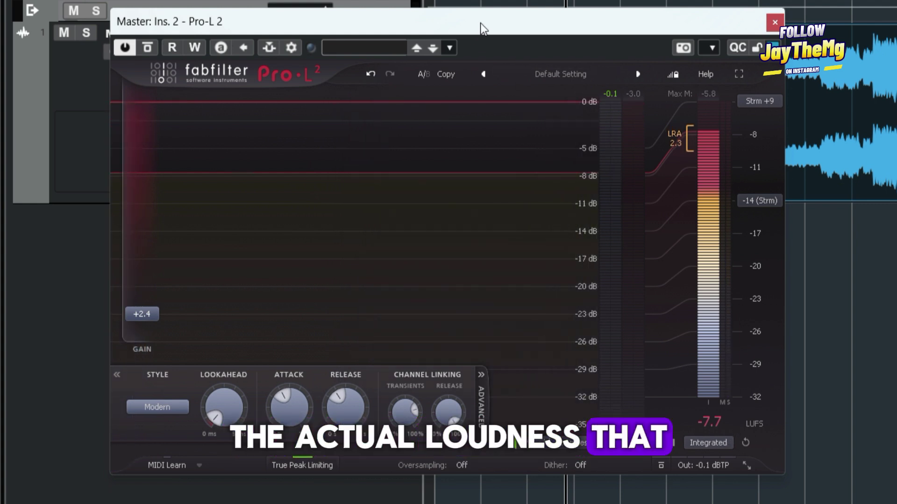
- Reposition the two limiter windows to compare their gain reduction and loudness readings
drag(480, 24, 502, 23)
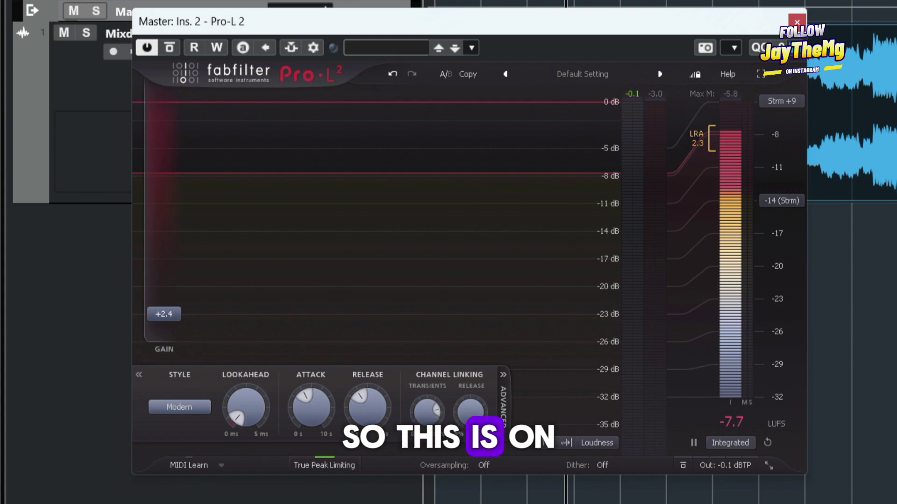
drag(258, 28, 128, 53)
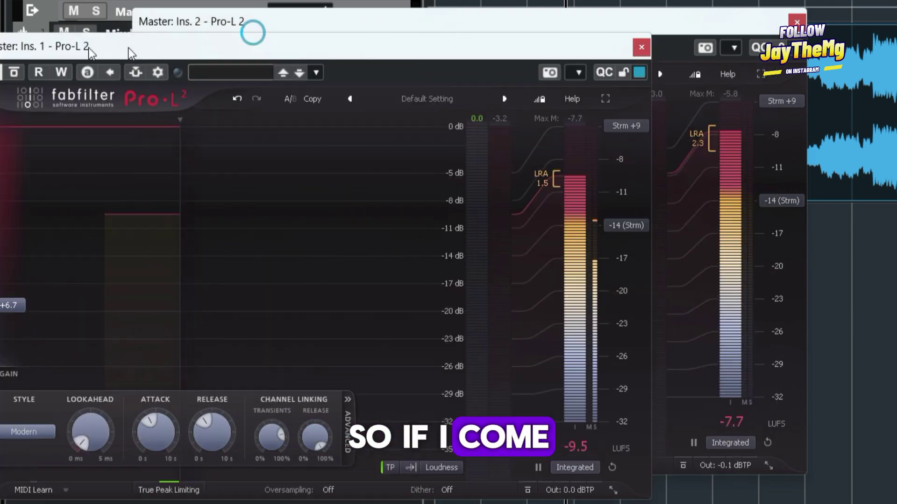
drag(649, 23, 688, 195)
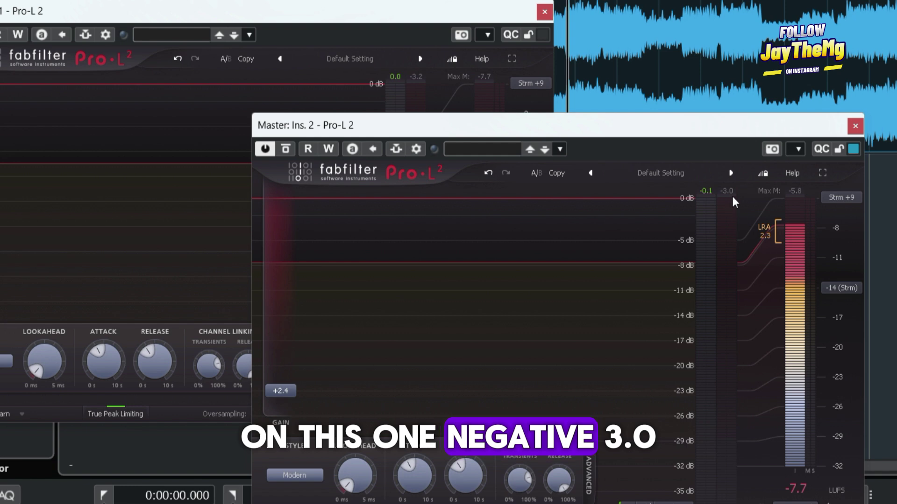
drag(716, 129, 719, 10)
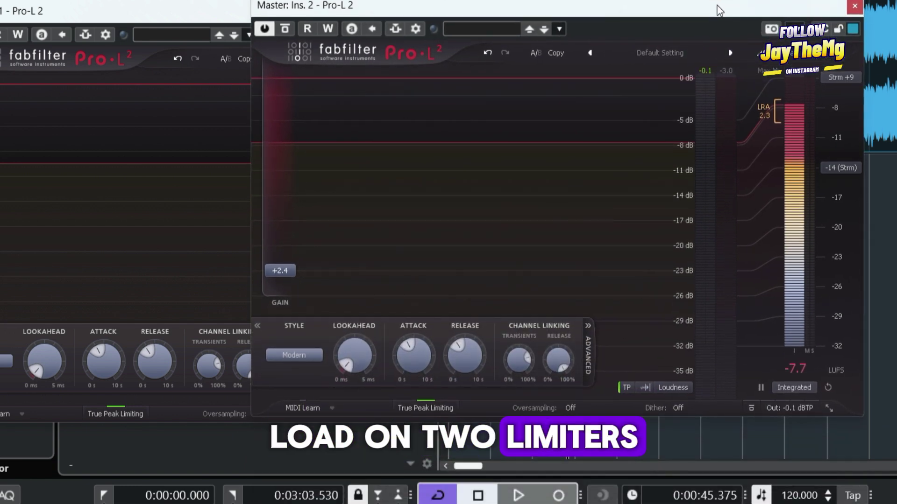
drag(719, 11, 516, 13)
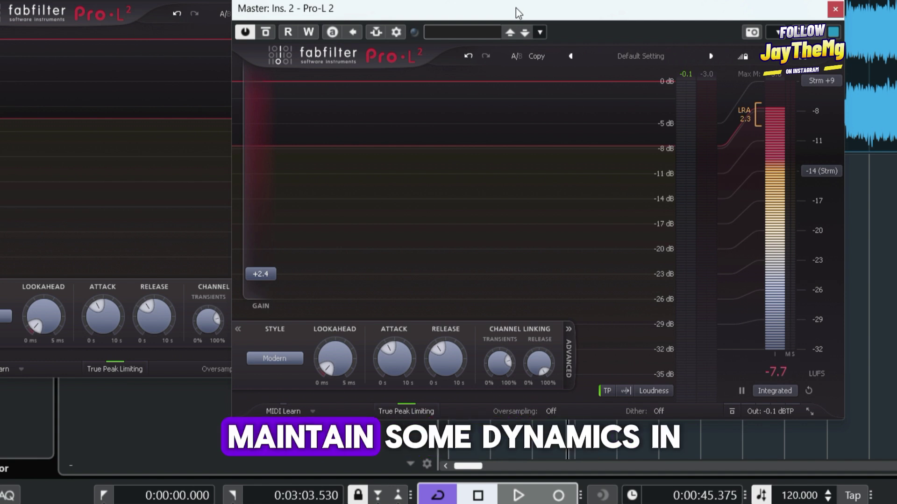